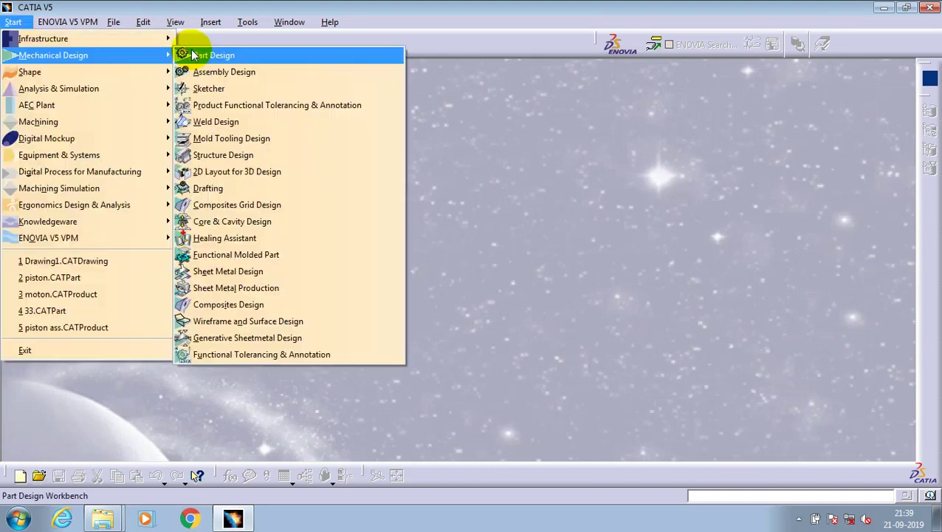
Step: Create Part1 in Part Design and draw a centred rectangle at the origin on the yz plane
{"action": "left_click", "coordinate": [189, 54]}
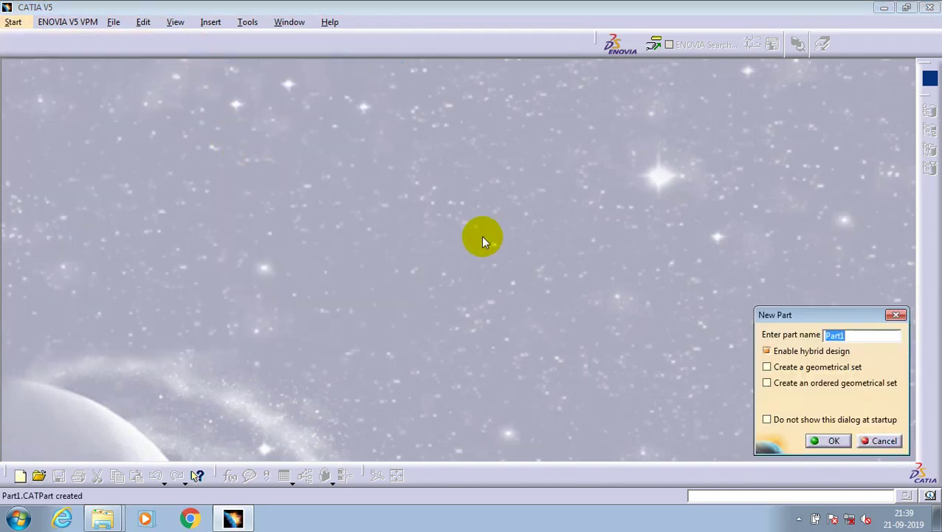
{"action": "key", "text": "Return"}
{"action": "left_click", "coordinate": [467, 255]}
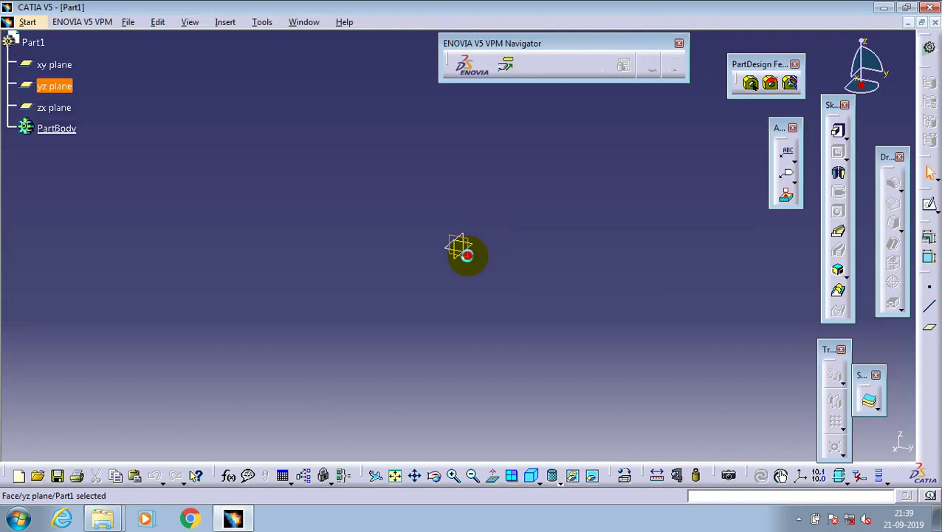
{"action": "left_click", "coordinate": [927, 207]}
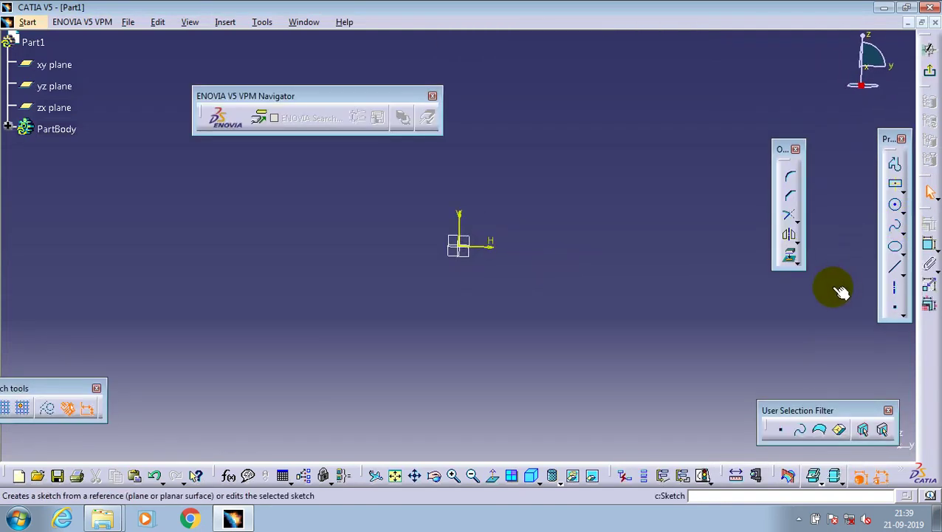
{"action": "left_click", "coordinate": [895, 203]}
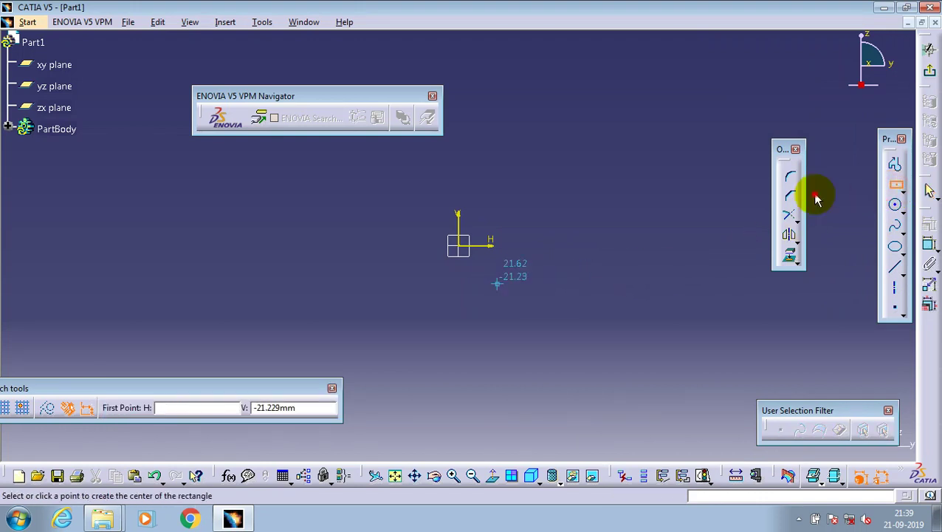
{"action": "left_click", "coordinate": [929, 245]}
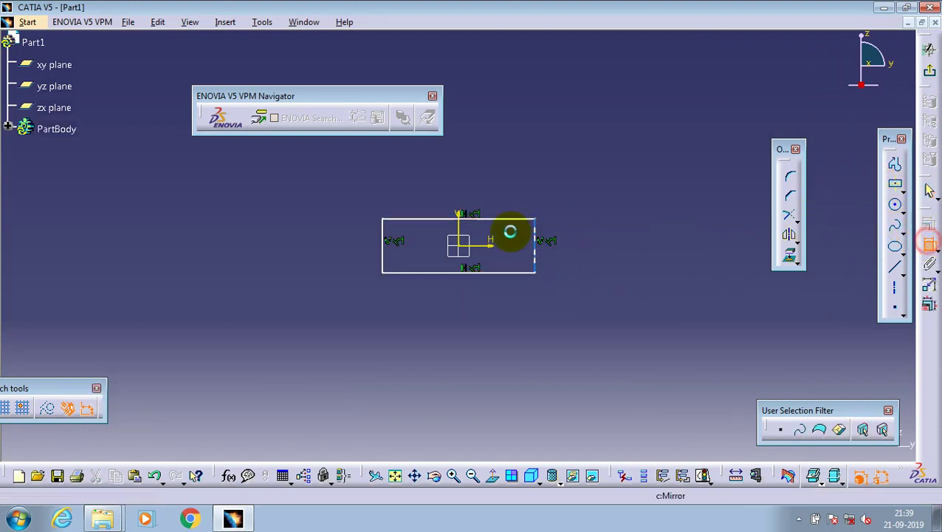
Step: Dimension the rectangle's top edge to 85 and its side to 15
{"action": "left_click", "coordinate": [501, 223]}
{"action": "left_click", "coordinate": [481, 204]}
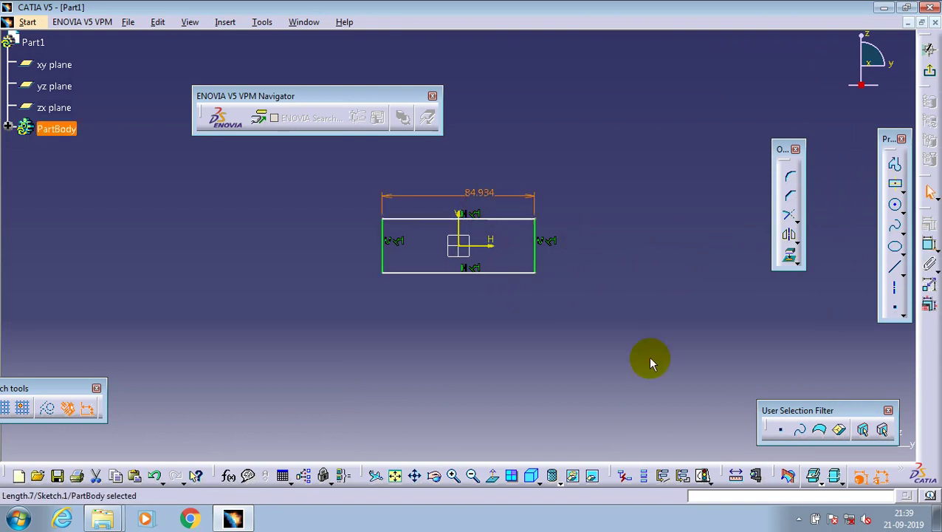
{"action": "type", "text": "5"}
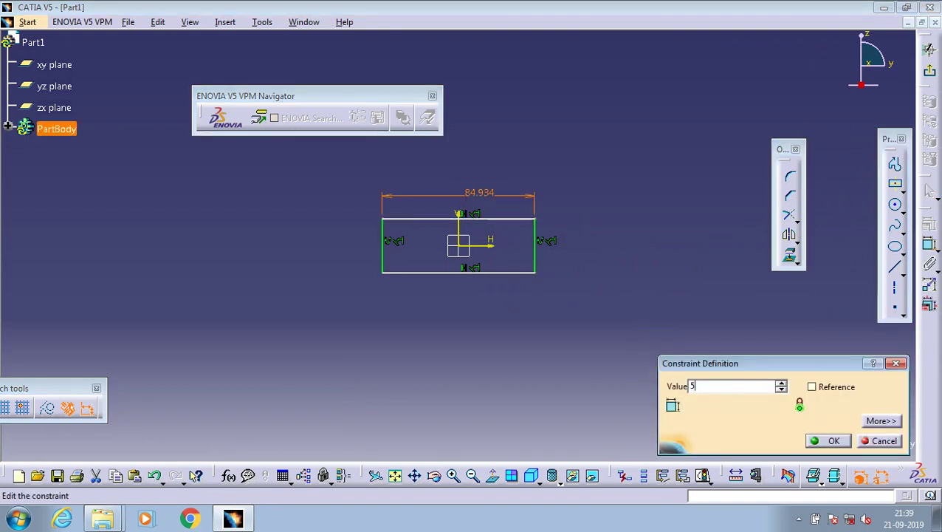
{"action": "key", "text": "BackSpace"}
{"action": "type", "text": "85"}
{"action": "key", "text": "Return"}
{"action": "left_click", "coordinate": [930, 246]}
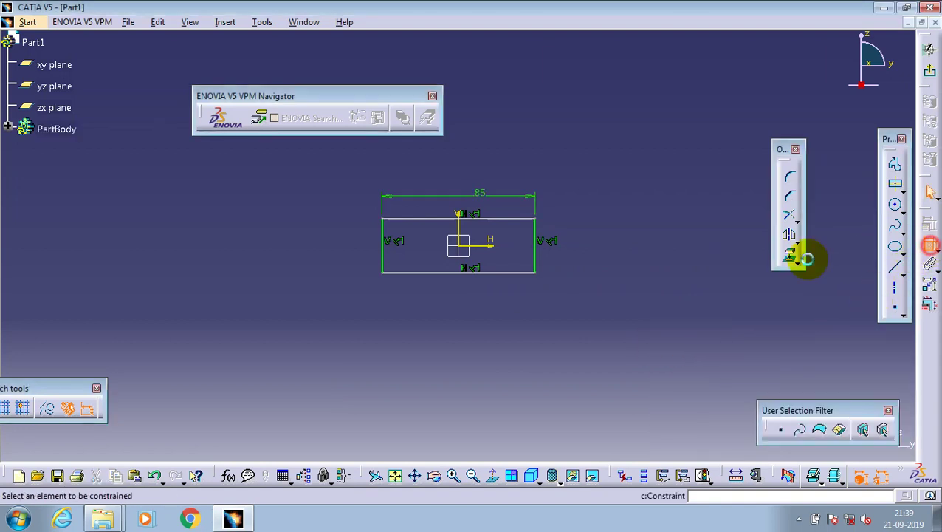
{"action": "left_click", "coordinate": [536, 247]}
{"action": "double_click", "coordinate": [598, 251]}
{"action": "type", "text": "15"}
{"action": "key", "text": "Return"}
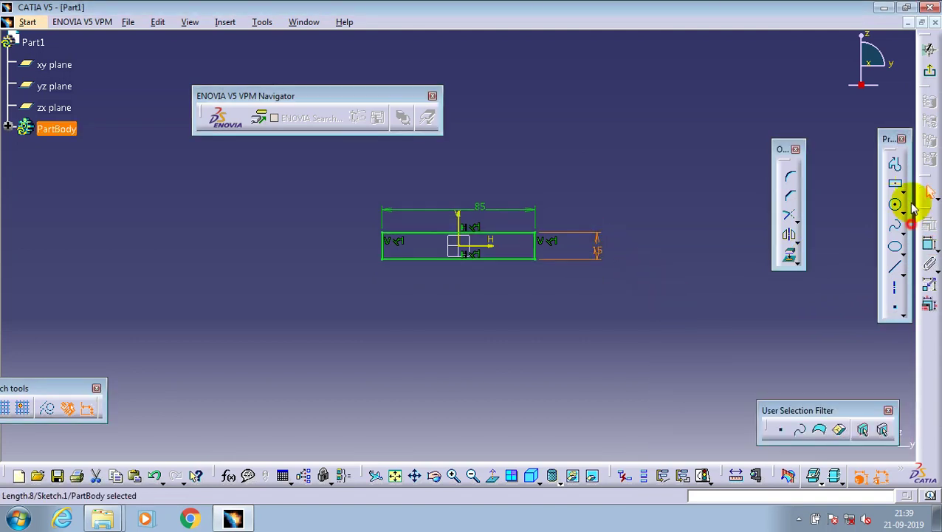
Step: Exit the sketch and pad the rectangle 20 mm into a solid block
{"action": "left_click", "coordinate": [930, 70]}
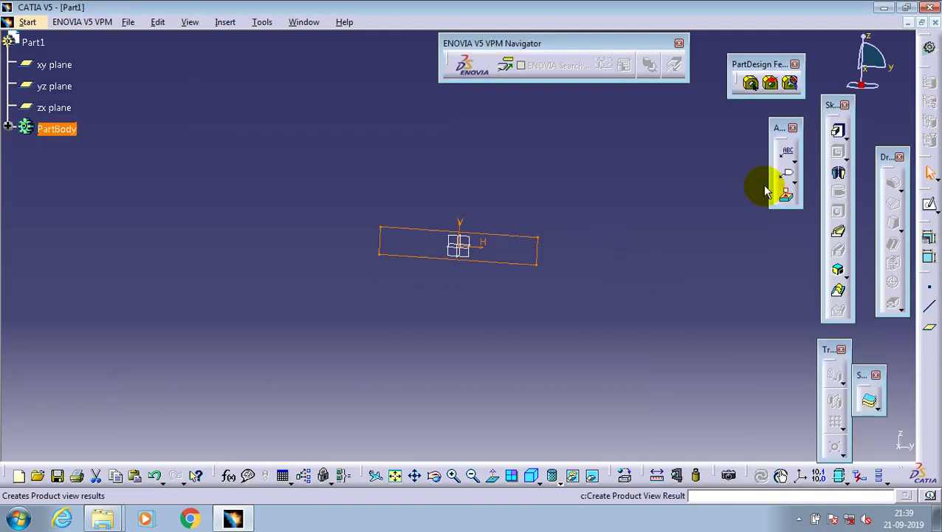
{"action": "left_click", "coordinate": [838, 131]}
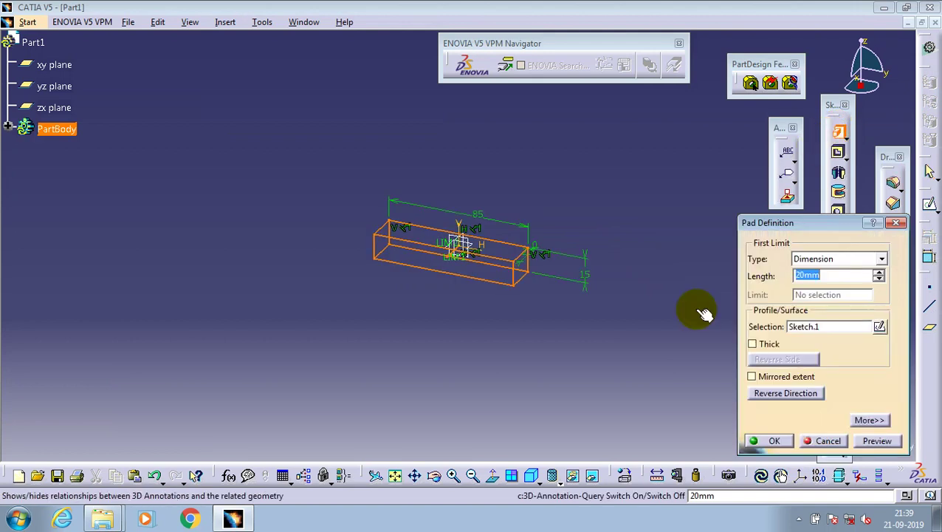
{"action": "key", "text": "Return"}
{"action": "middle_click_drag", "start_coordinate": [593, 325], "coordinate": [618, 297]}
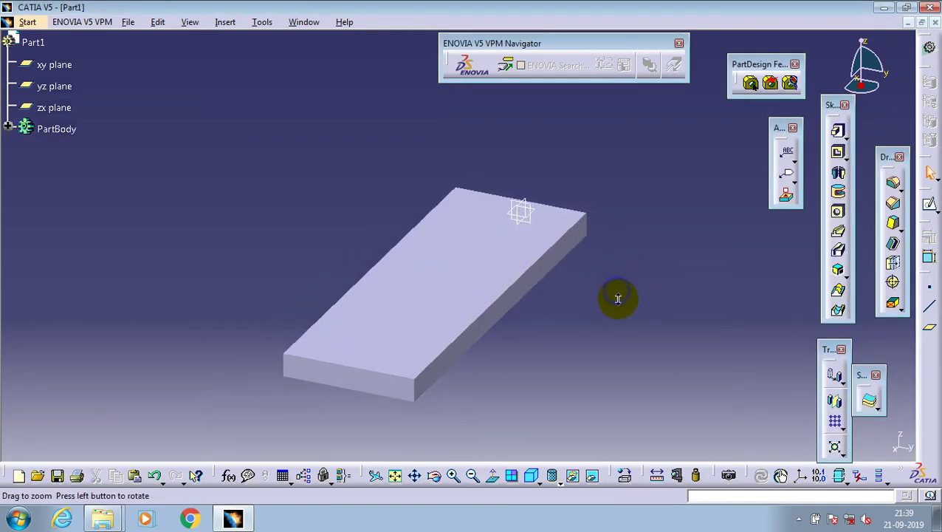
{"action": "middle_click_drag", "start_coordinate": [618, 298], "coordinate": [625, 435]}
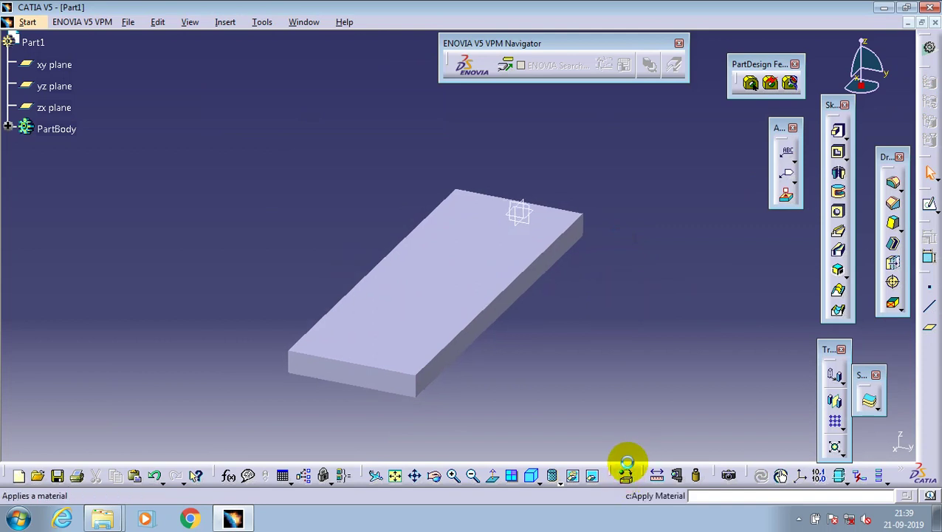
Step: Apply Brass from the Metal material library to the block
{"action": "left_click", "coordinate": [626, 467]}
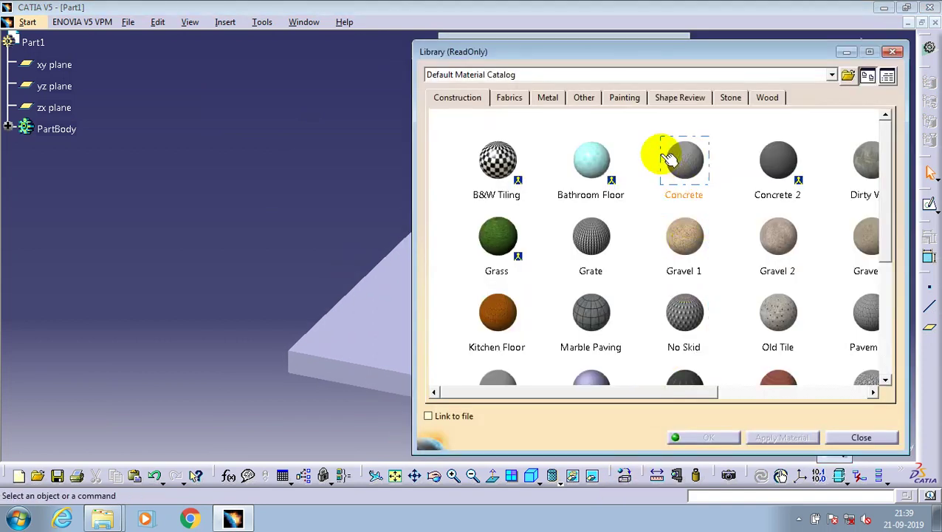
{"action": "left_click", "coordinate": [548, 99]}
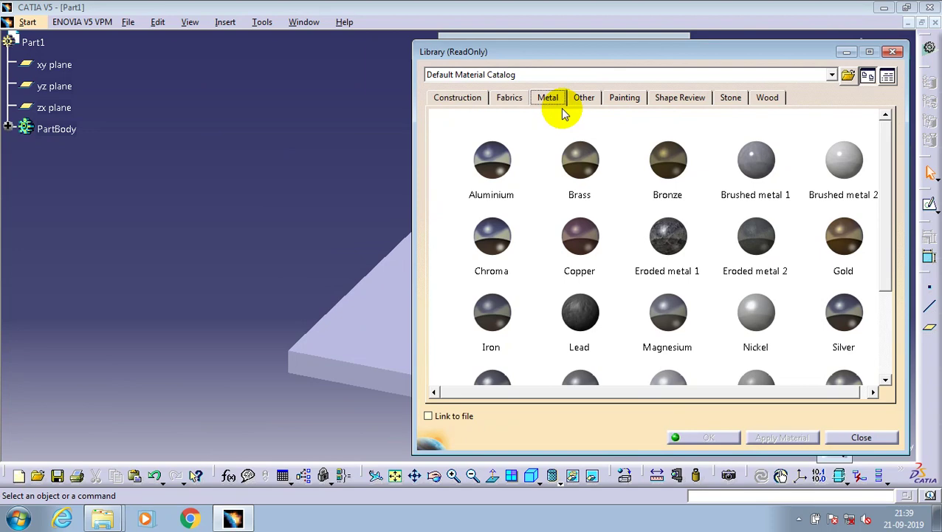
{"action": "left_click", "coordinate": [580, 159]}
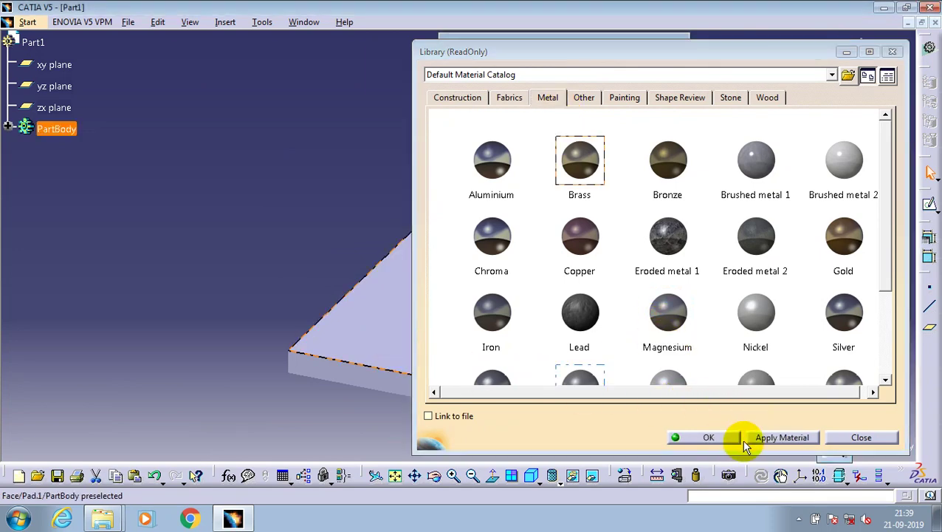
{"action": "left_click", "coordinate": [742, 442]}
{"action": "left_click", "coordinate": [684, 353]}
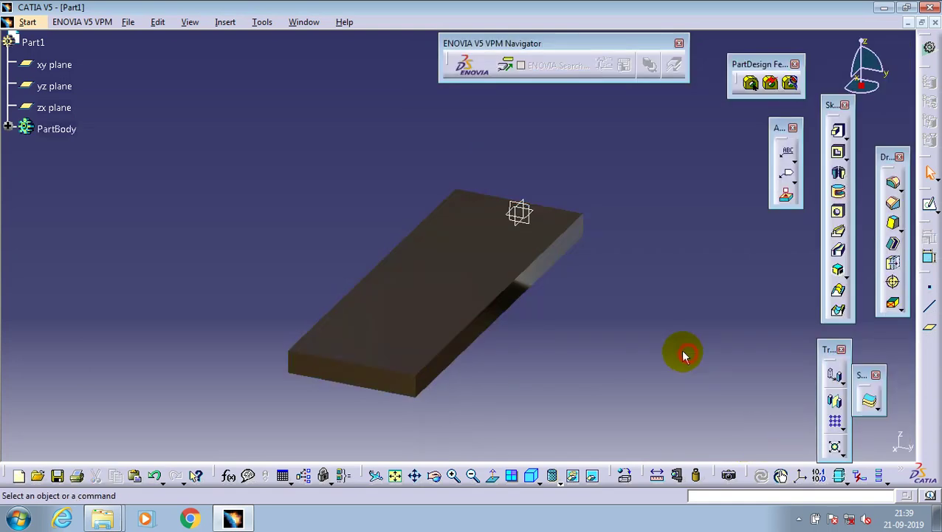
{"action": "middle_click_drag", "start_coordinate": [352, 242], "coordinate": [269, 154]}
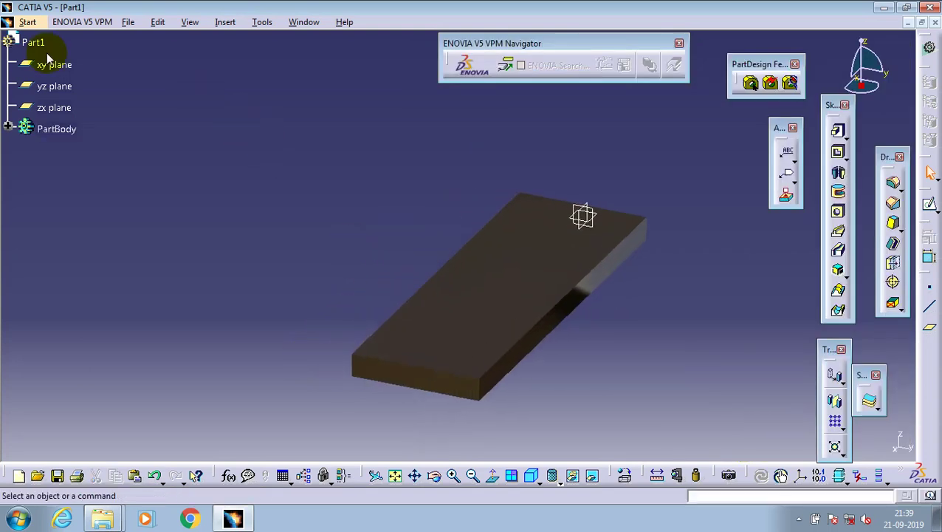
Step: Switch to Generative Structural Analysis with a Static Analysis case
{"action": "left_click", "coordinate": [27, 21]}
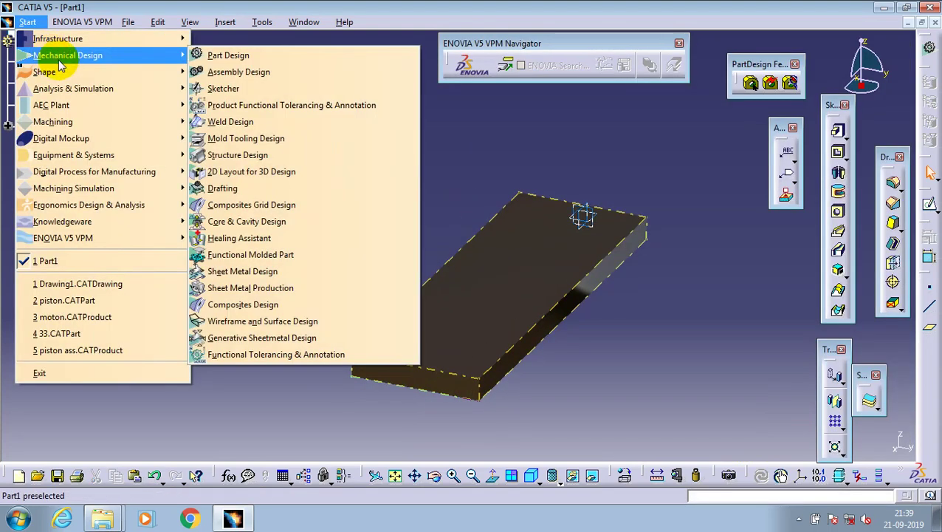
{"action": "mouse_move", "coordinate": [73, 88]}
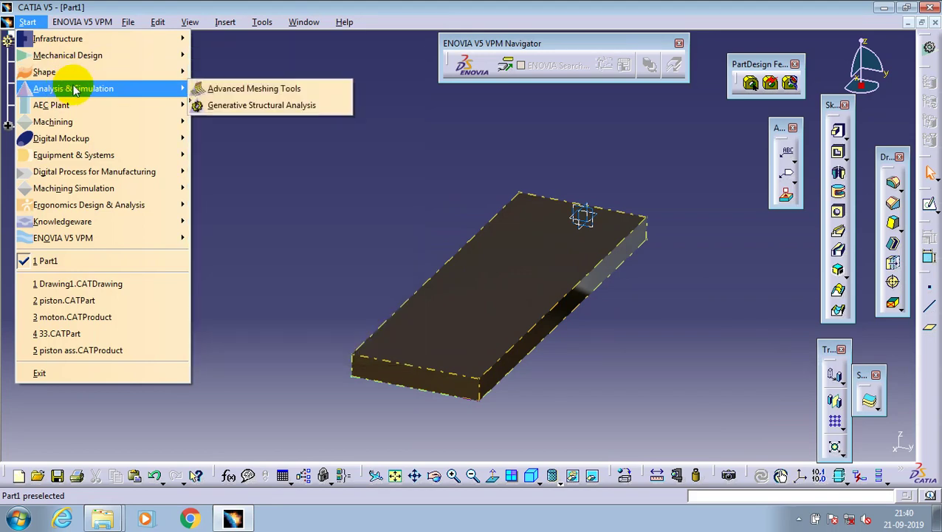
{"action": "left_click", "coordinate": [277, 105]}
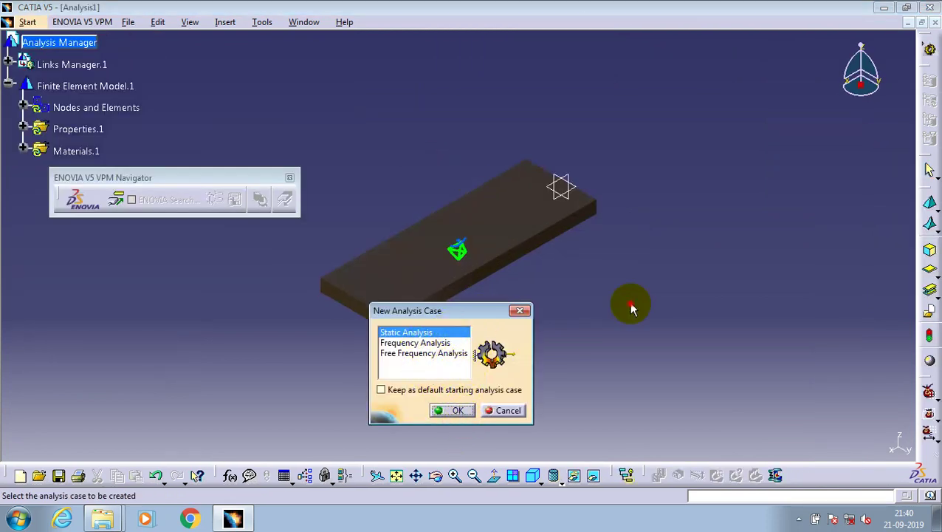
{"action": "key", "text": "Return"}
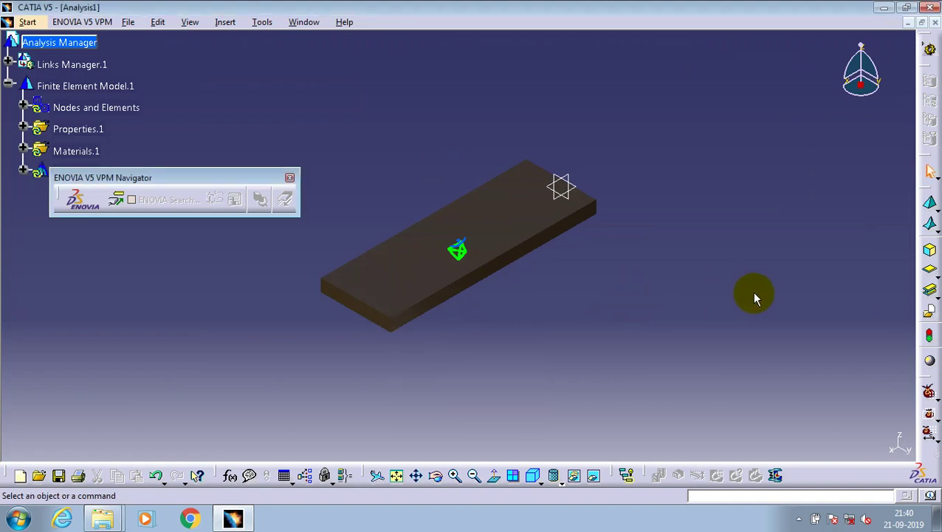
Step: Mesh the block with an octree tetrahedron mesh of 25.02 mm size
{"action": "left_click", "coordinate": [933, 209]}
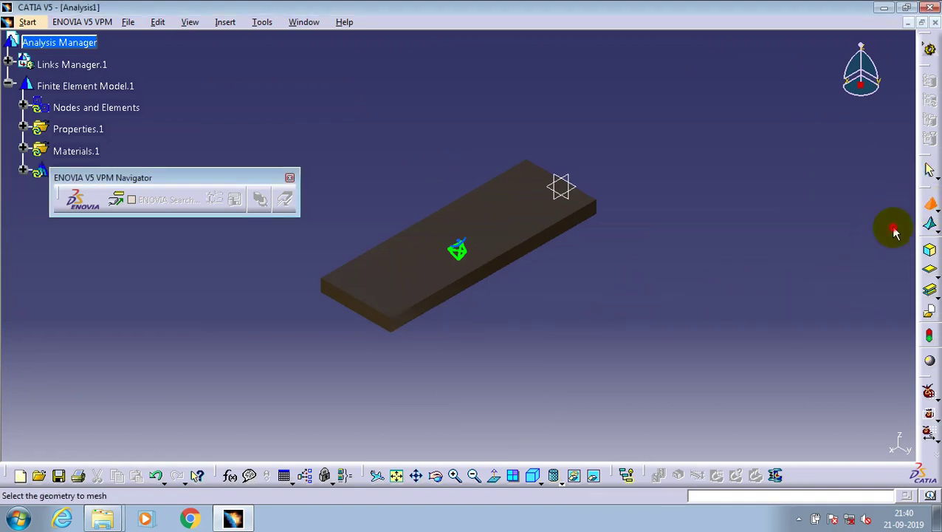
{"action": "left_click", "coordinate": [538, 226]}
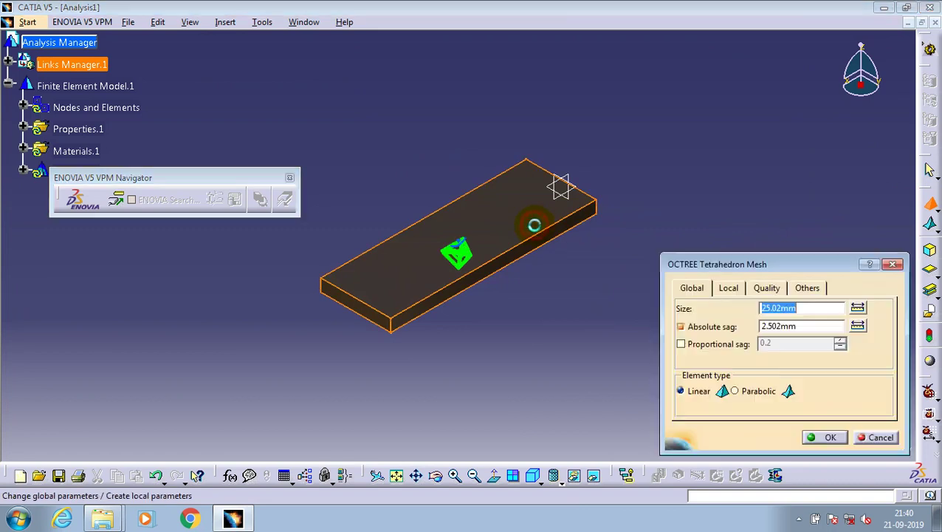
{"action": "left_click", "coordinate": [827, 438]}
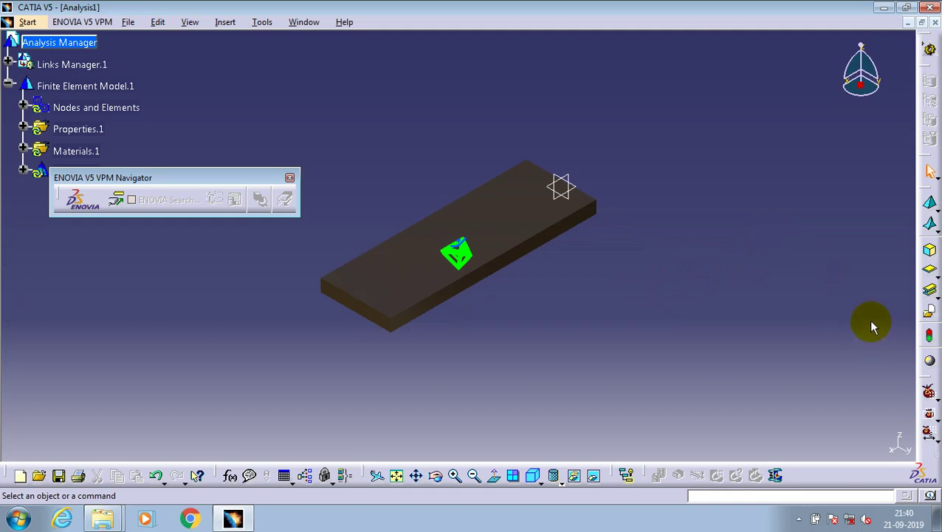
Step: Float four analysis toolbars, including Restraints and Loads, over the workspace
{"action": "left_click_drag", "start_coordinate": [926, 381], "coordinate": [850, 193]}
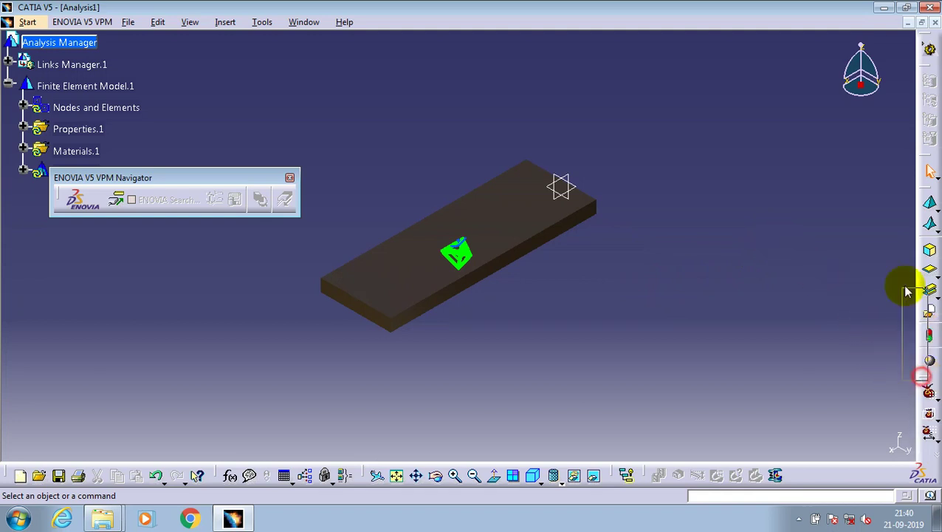
{"action": "left_click_drag", "start_coordinate": [928, 382], "coordinate": [886, 323]}
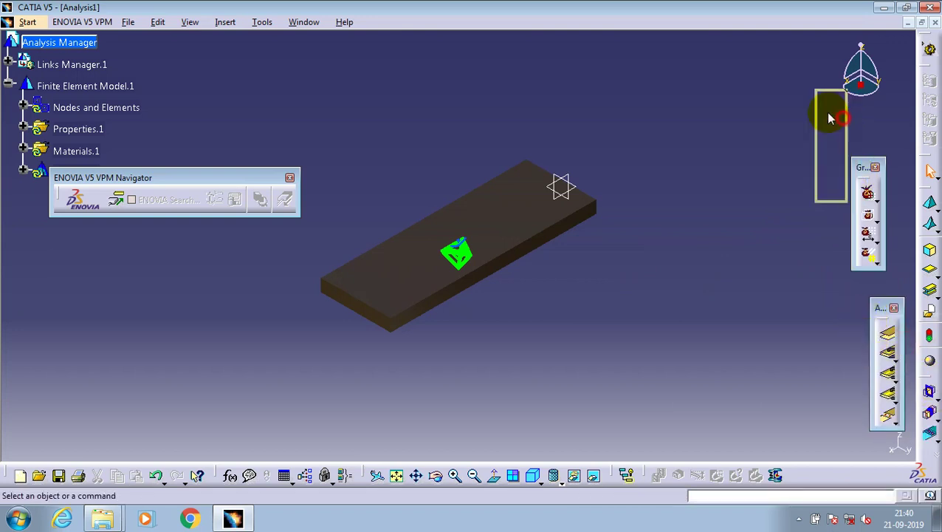
{"action": "left_click_drag", "start_coordinate": [929, 385], "coordinate": [809, 137]}
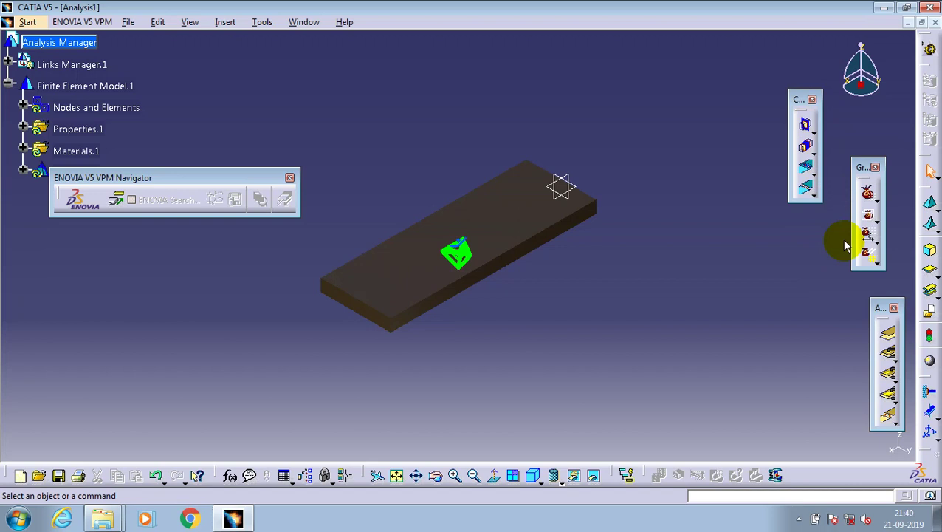
{"action": "left_click_drag", "start_coordinate": [928, 384], "coordinate": [785, 323]}
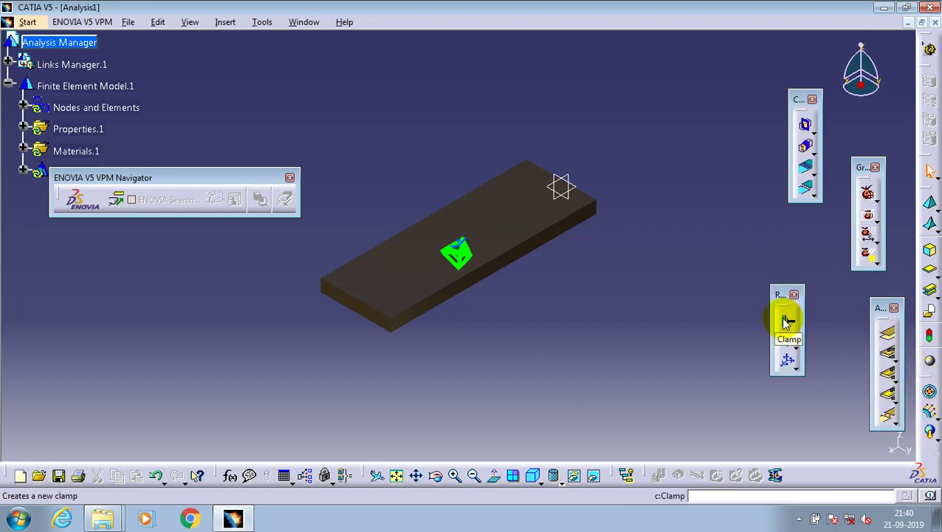
Step: Clamp the block's end face with a Clamp restraint
{"action": "left_click", "coordinate": [787, 321]}
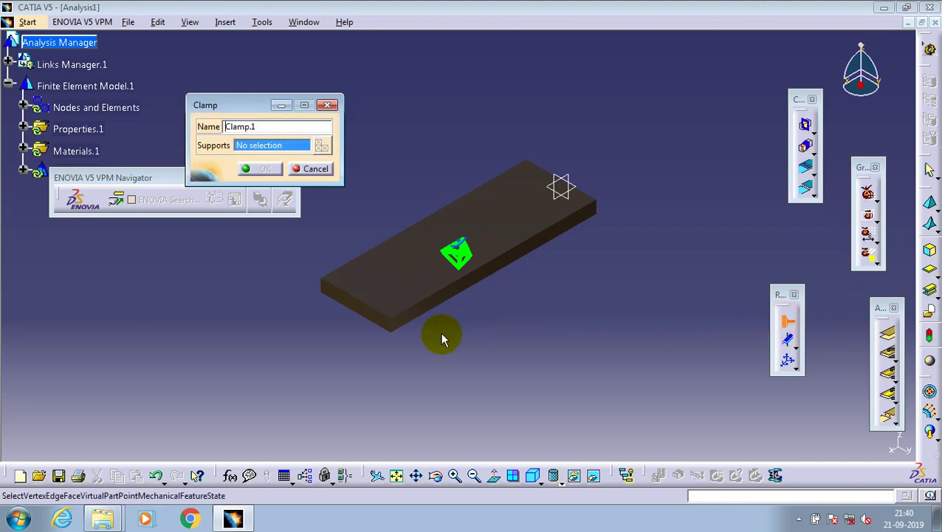
{"action": "left_click", "coordinate": [372, 317]}
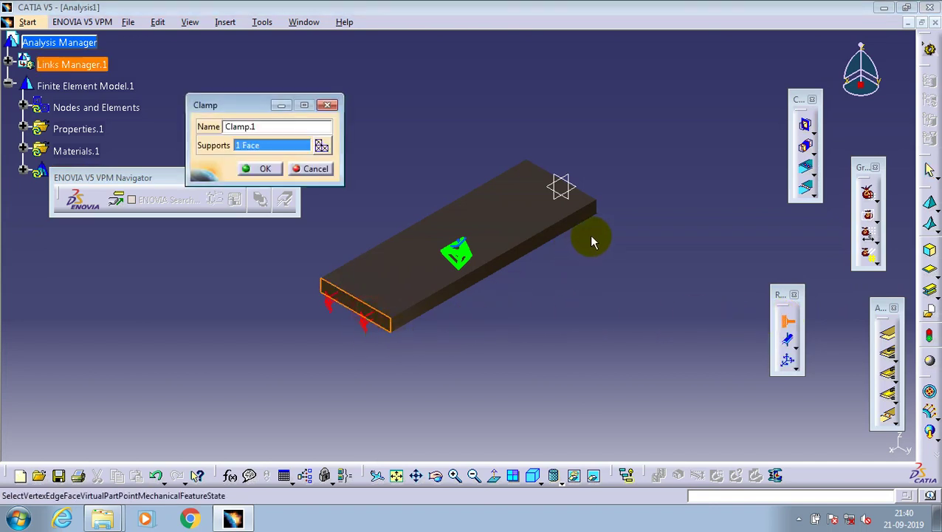
{"action": "left_click", "coordinate": [255, 168]}
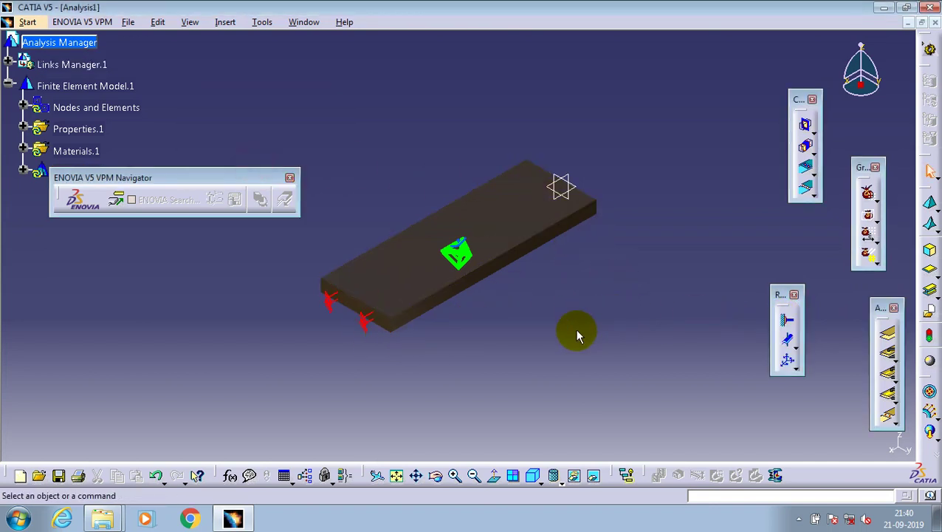
{"action": "middle_click_drag", "start_coordinate": [579, 330], "coordinate": [616, 334]}
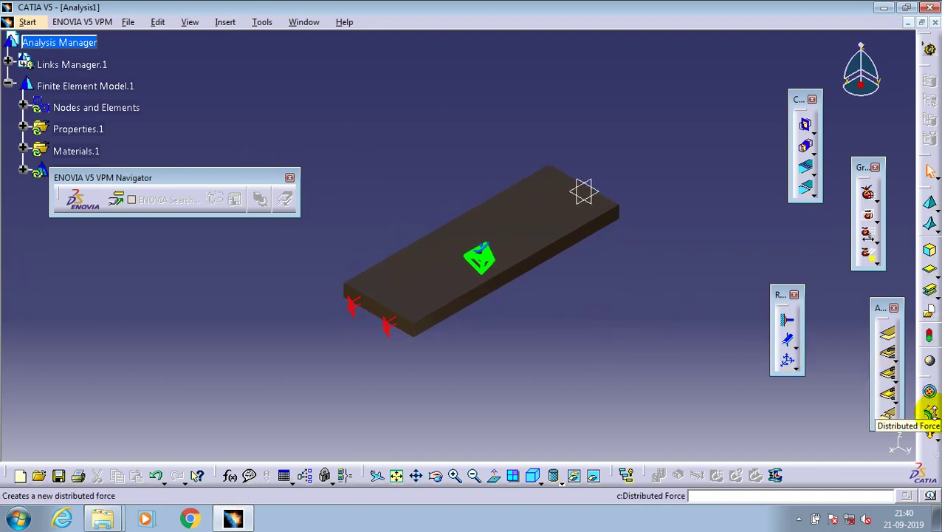
Step: Apply a 250N downward distributed force (Z −250N) to the block's top face
{"action": "left_click", "coordinate": [934, 418]}
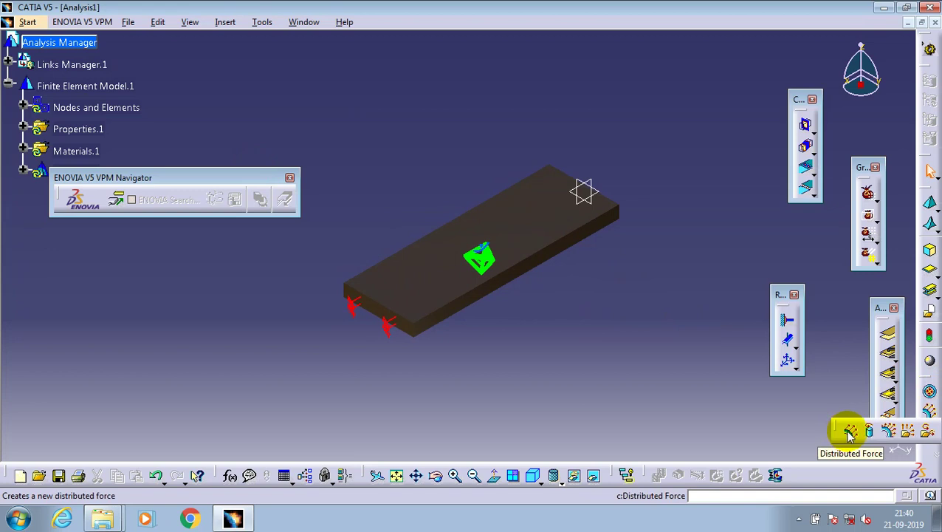
{"action": "left_click", "coordinate": [850, 432]}
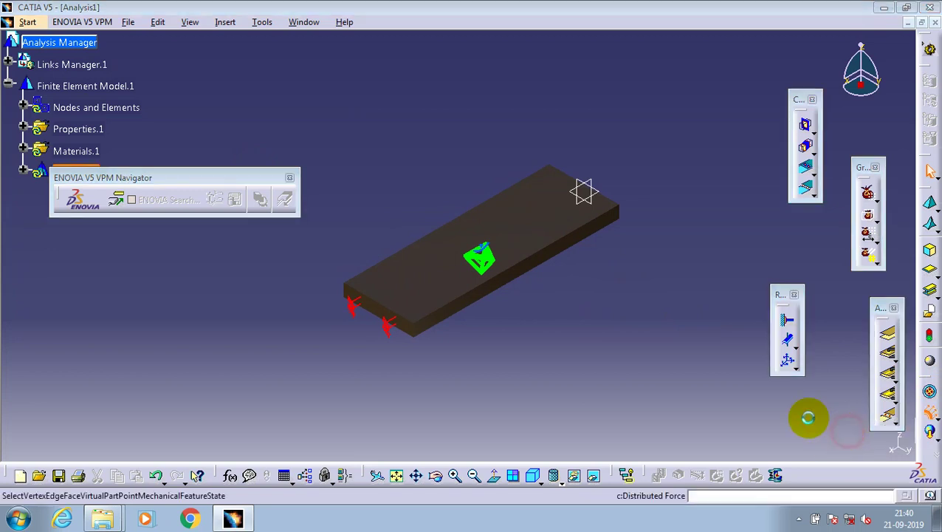
{"action": "left_click", "coordinate": [553, 227]}
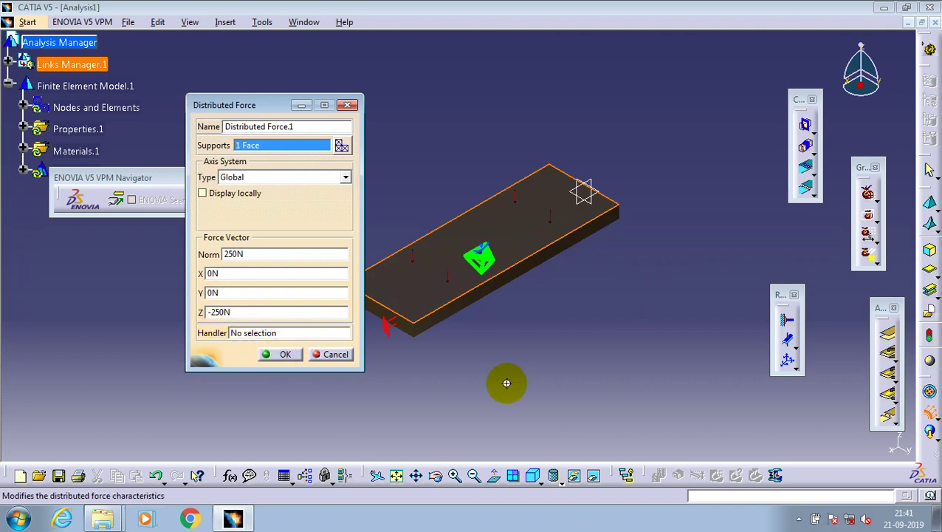
{"action": "key", "text": "Return"}
{"action": "mouse_move", "coordinate": [509, 380]}
{"action": "middle_mouse_down"}
{"action": "mouse_move", "coordinate": [497, 338]}
{"action": "mouse_move", "coordinate": [519, 325]}
{"action": "middle_mouse_up"}
{"action": "middle_click_drag", "start_coordinate": [608, 343], "coordinate": [595, 341]}
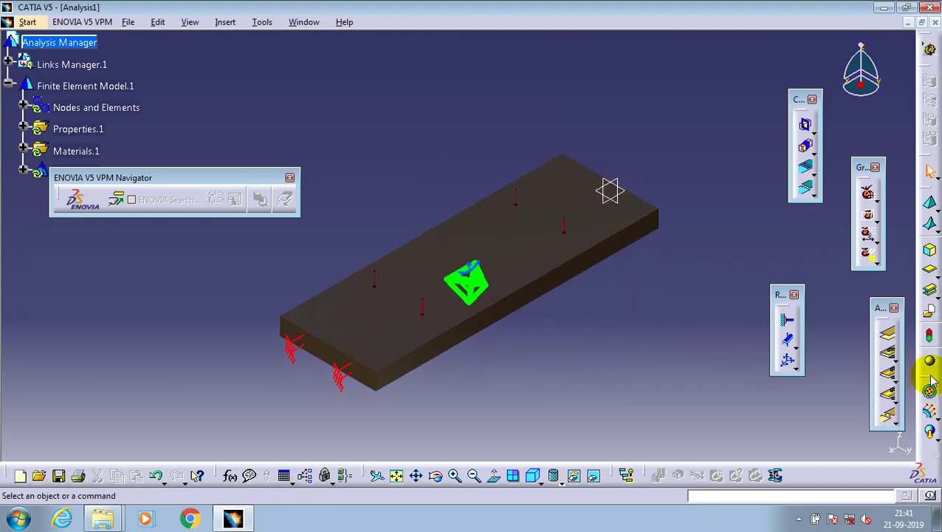
Step: Compute All for the static case, dismissing the warnings and accepting the resource estimate
{"action": "mouse_move", "coordinate": [932, 380]}
{"action": "left_mouse_down"}
{"action": "mouse_move", "coordinate": [785, 140]}
{"action": "mouse_move", "coordinate": [768, 59]}
{"action": "left_mouse_up"}
{"action": "left_click_drag", "start_coordinate": [929, 436], "coordinate": [851, 317]}
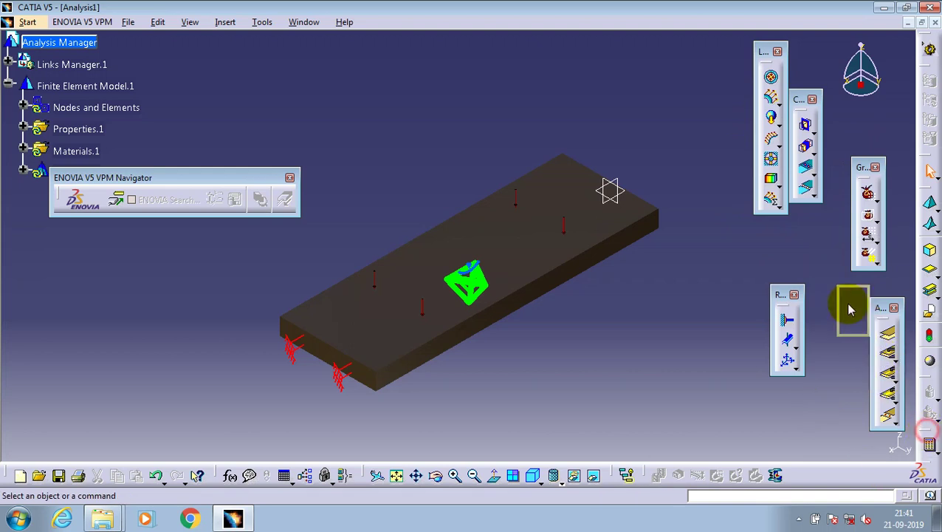
{"action": "left_click", "coordinate": [849, 313]}
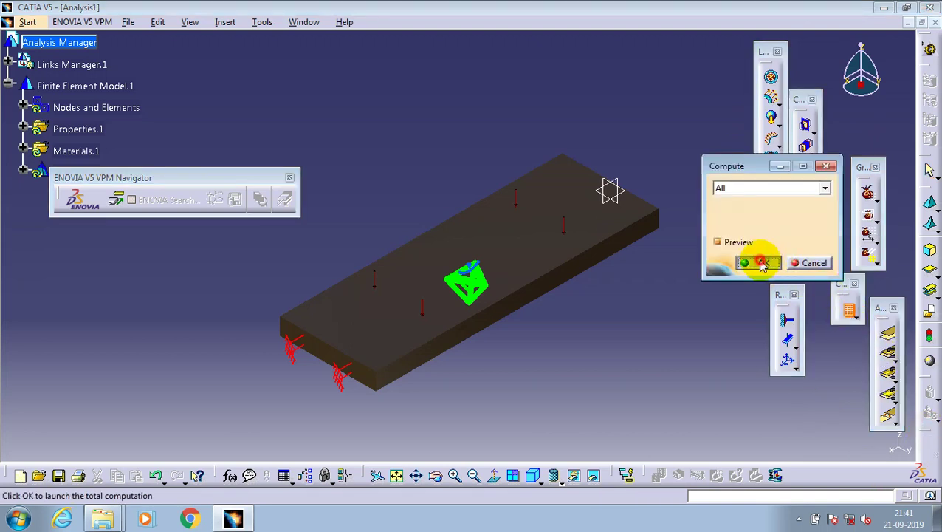
{"action": "left_click", "coordinate": [761, 263]}
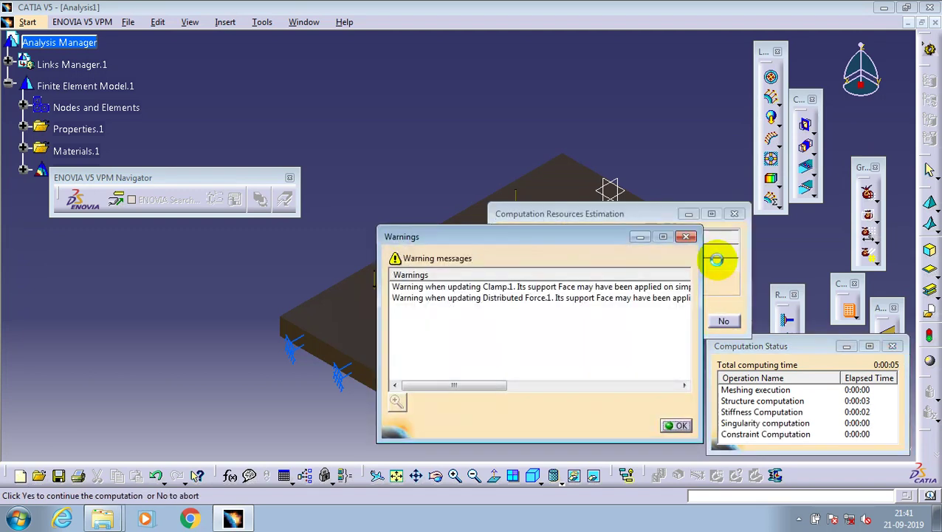
{"action": "left_click", "coordinate": [679, 427]}
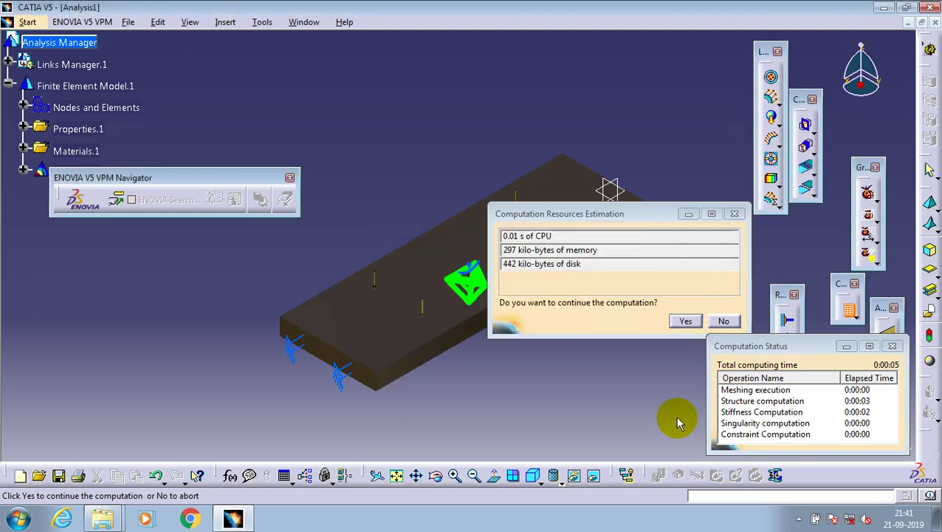
{"action": "left_click", "coordinate": [685, 322]}
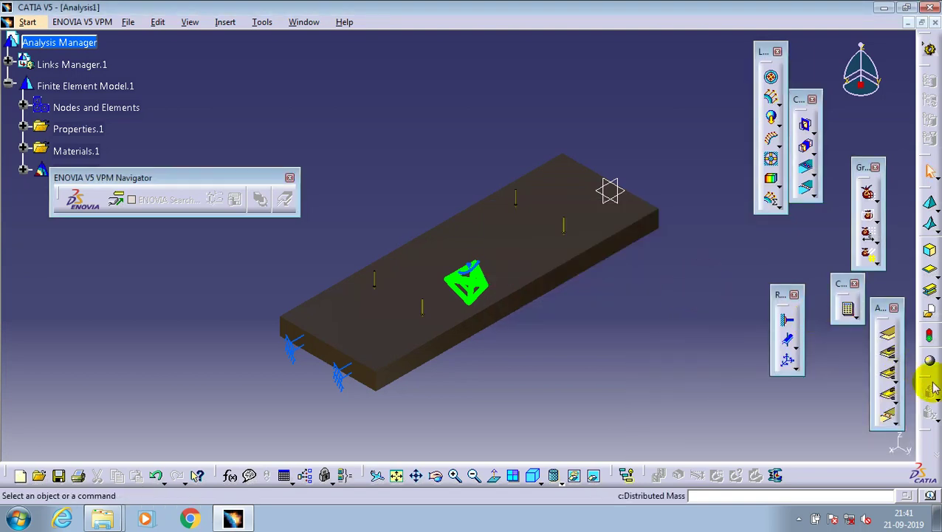
Step: Show the deformed mesh, animate it, and move the Animation dialog to the top-left
{"action": "left_click_drag", "start_coordinate": [889, 95], "coordinate": [885, 90]}
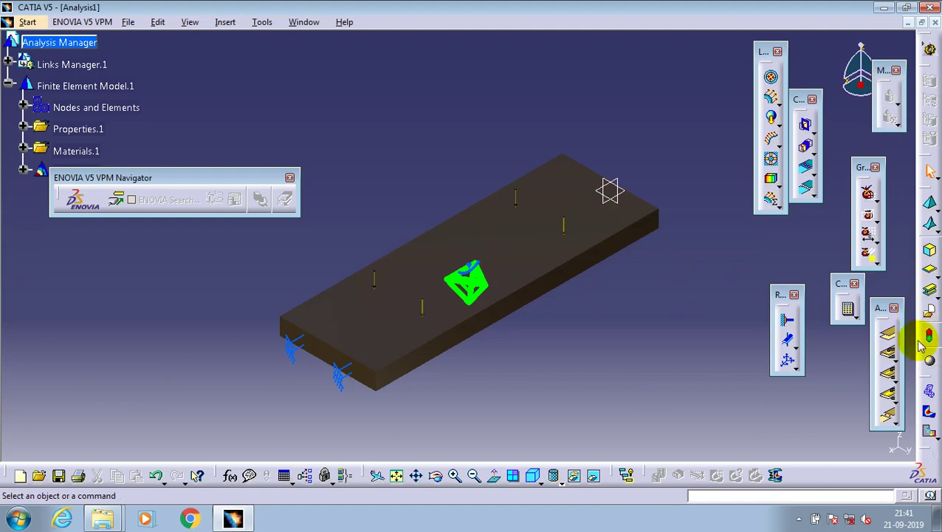
{"action": "mouse_move", "coordinate": [926, 378]}
{"action": "left_mouse_down"}
{"action": "mouse_move", "coordinate": [682, 248]}
{"action": "mouse_move", "coordinate": [693, 251]}
{"action": "left_mouse_up"}
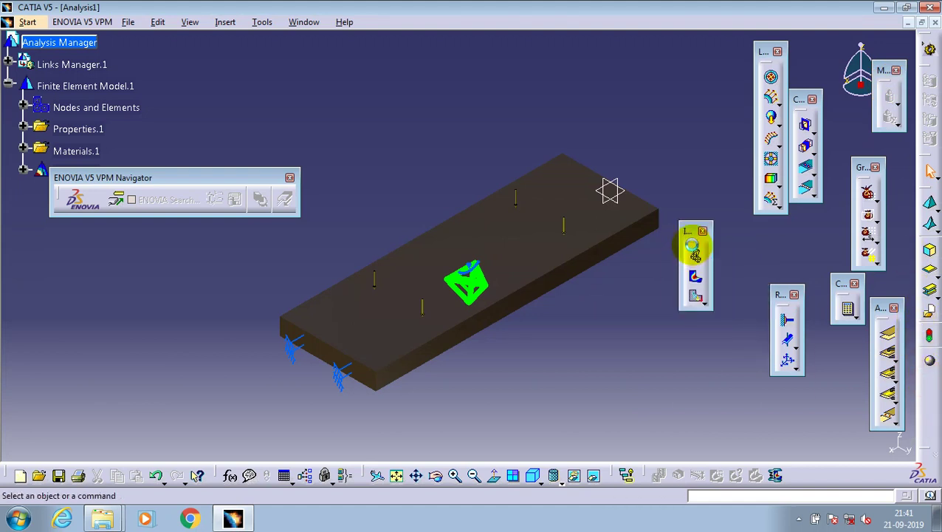
{"action": "left_click", "coordinate": [696, 254]}
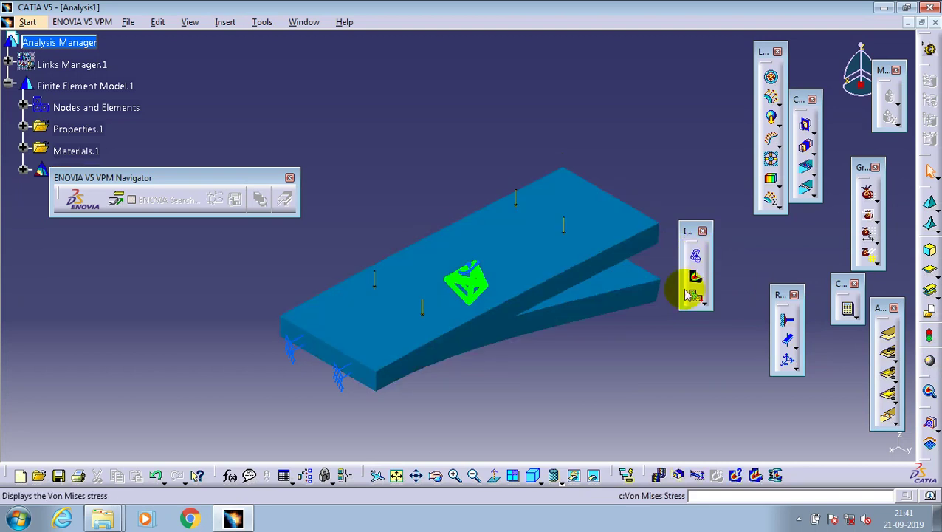
{"action": "left_click", "coordinate": [658, 475]}
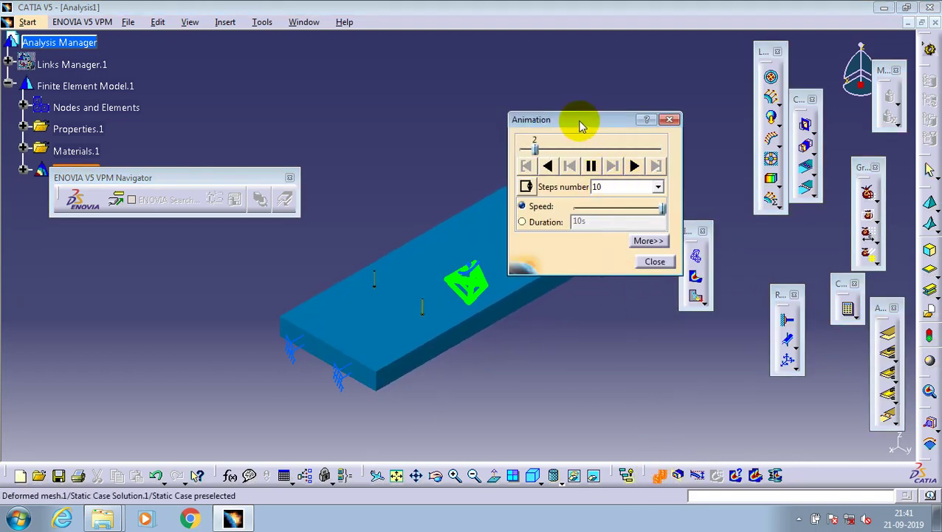
{"action": "left_click_drag", "start_coordinate": [581, 123], "coordinate": [309, 24]}
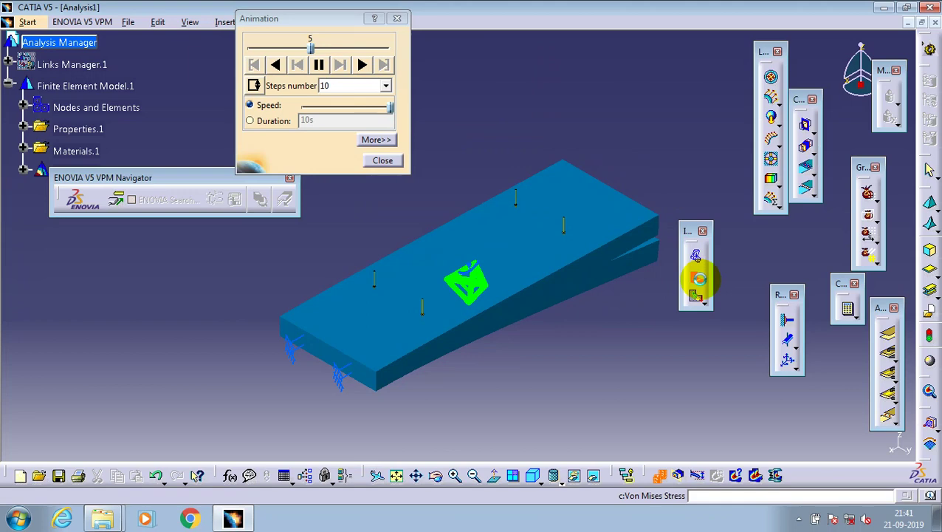
Step: Display the Von Mises stress colour map and animate the stress-coloured deformation
{"action": "left_click", "coordinate": [699, 278]}
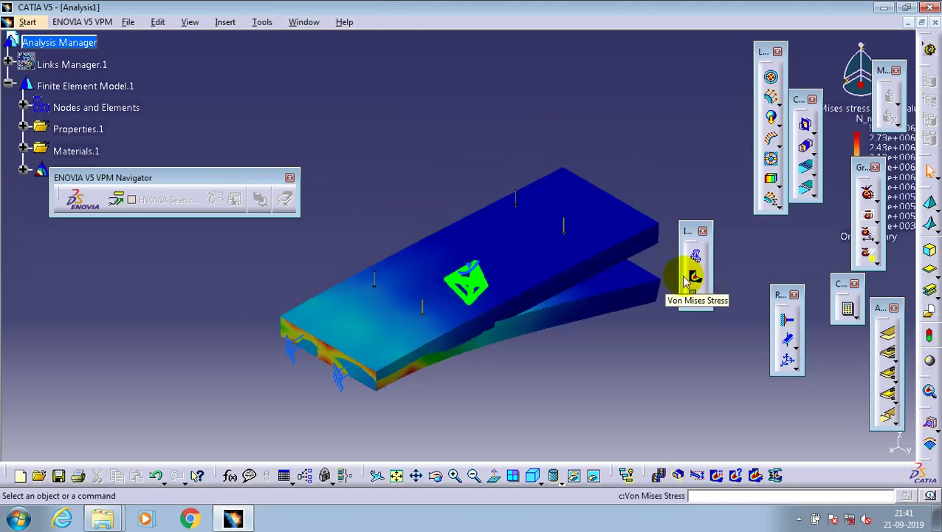
{"action": "left_click", "coordinate": [657, 475]}
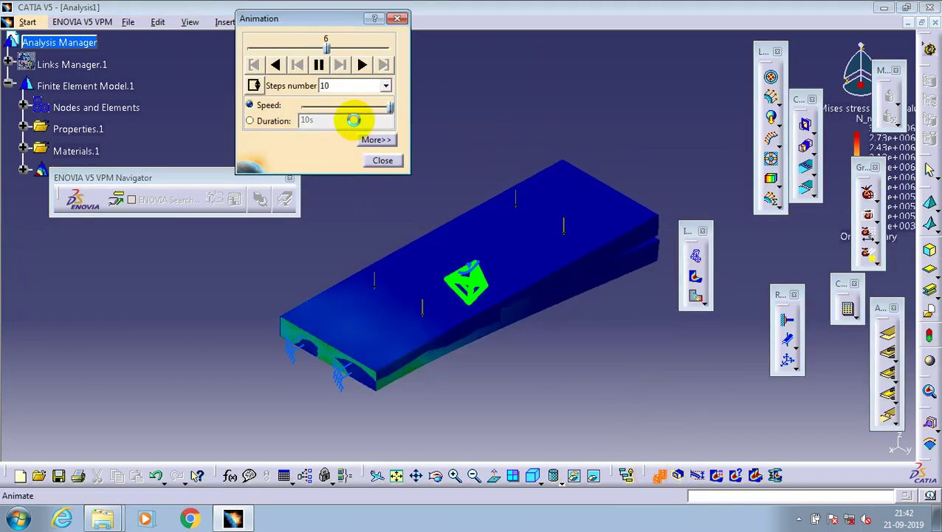
{"action": "mouse_move", "coordinate": [482, 375]}
{"action": "middle_mouse_down"}
{"action": "mouse_move", "coordinate": [411, 302]}
{"action": "mouse_move", "coordinate": [495, 337]}
{"action": "middle_mouse_up"}
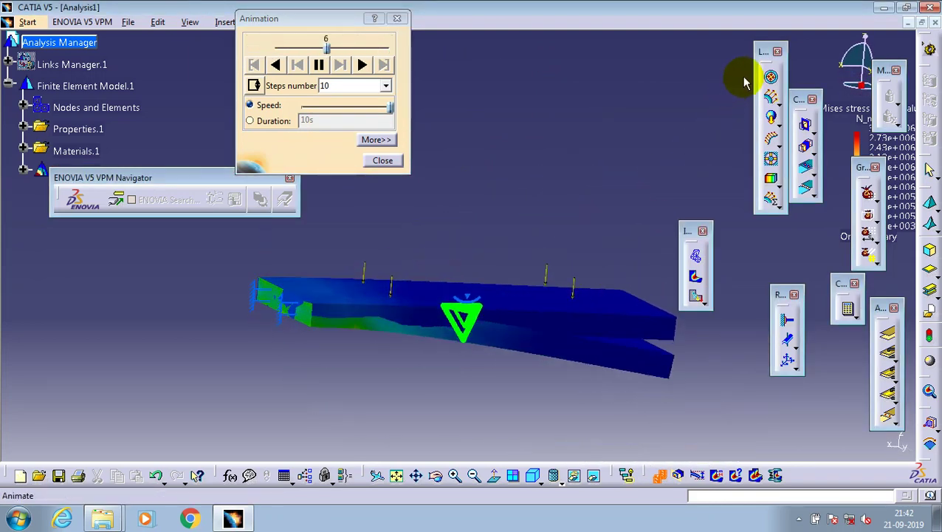
{"action": "left_click_drag", "start_coordinate": [764, 54], "coordinate": [691, 53]}
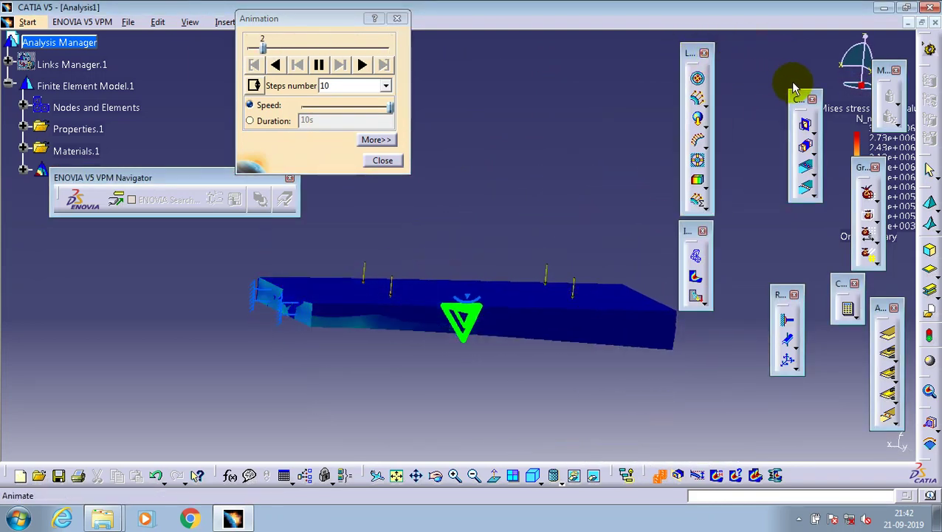
{"action": "mouse_move", "coordinate": [896, 68]}
{"action": "left_mouse_down"}
{"action": "mouse_move", "coordinate": [730, 103]}
{"action": "mouse_move", "coordinate": [768, 85]}
{"action": "left_mouse_up"}
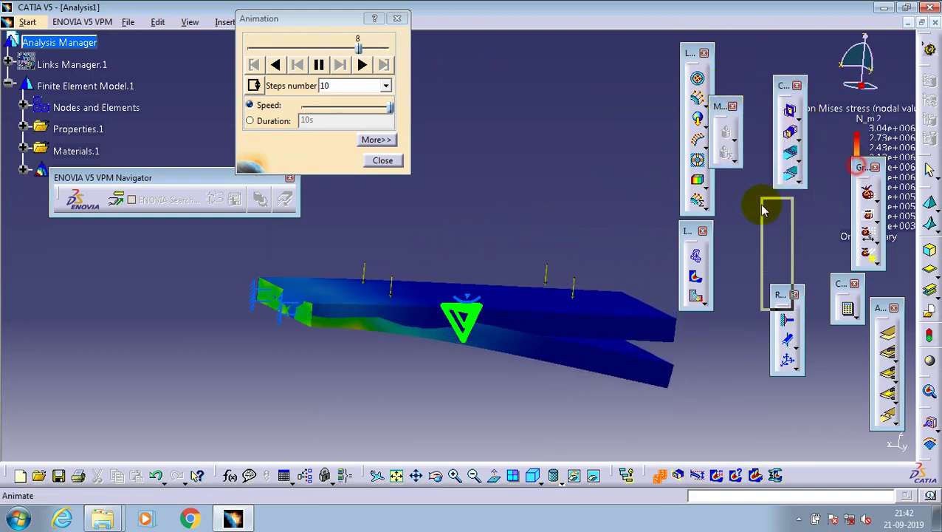
{"action": "left_click_drag", "start_coordinate": [862, 167], "coordinate": [756, 185]}
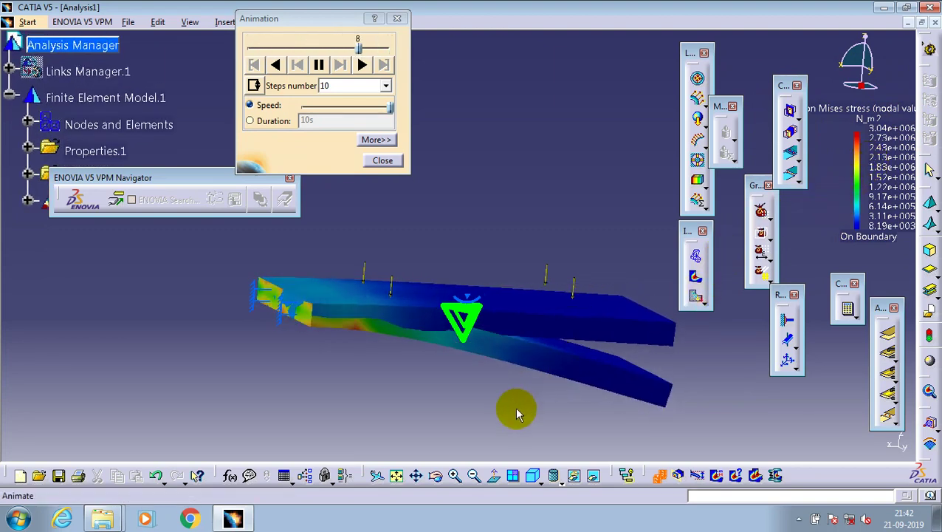
Step: Orbit to inspect the stress near the clamped end, then close the animation
{"action": "middle_click_drag", "start_coordinate": [506, 404], "coordinate": [500, 178]}
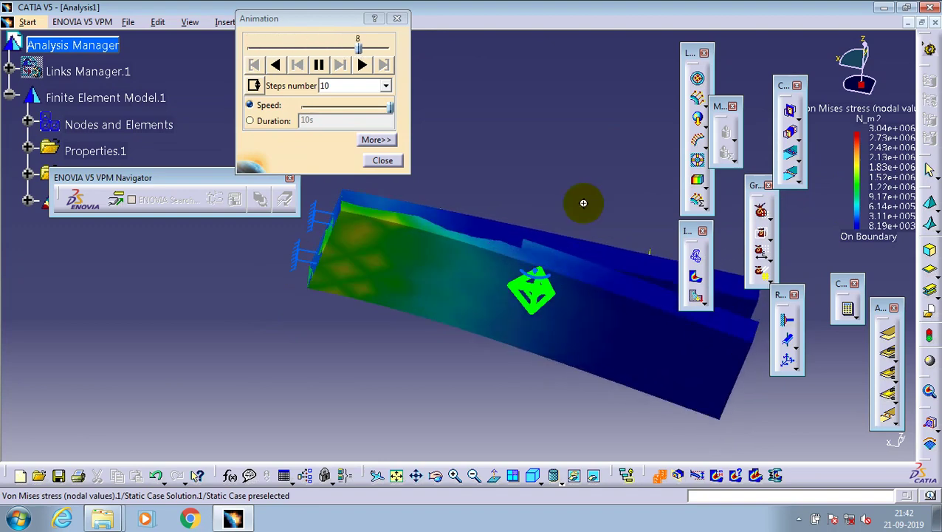
{"action": "middle_click_drag", "start_coordinate": [584, 203], "coordinate": [574, 223]}
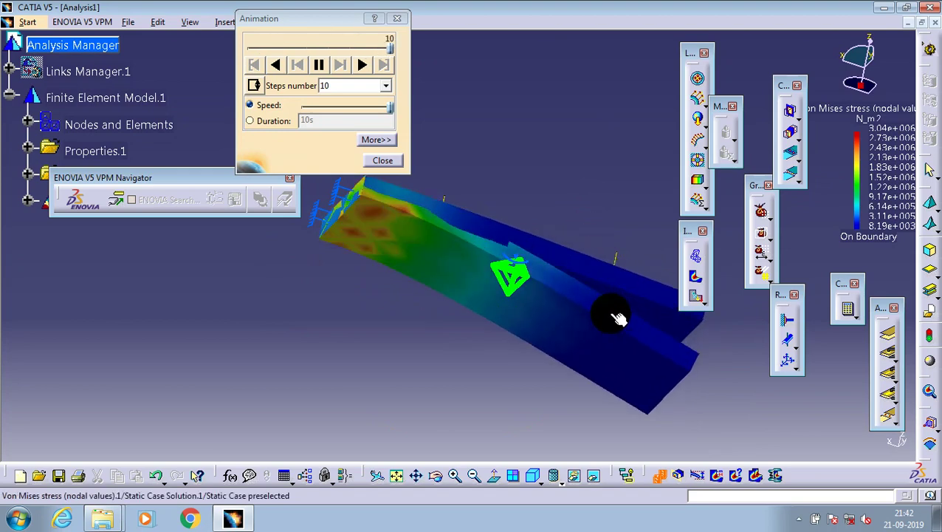
{"action": "left_click", "coordinate": [382, 160]}
{"action": "mouse_move", "coordinate": [466, 134]}
{"action": "middle_mouse_down"}
{"action": "mouse_move", "coordinate": [465, 59]}
{"action": "mouse_move", "coordinate": [568, 253]}
{"action": "mouse_move", "coordinate": [590, 257]}
{"action": "middle_mouse_up"}
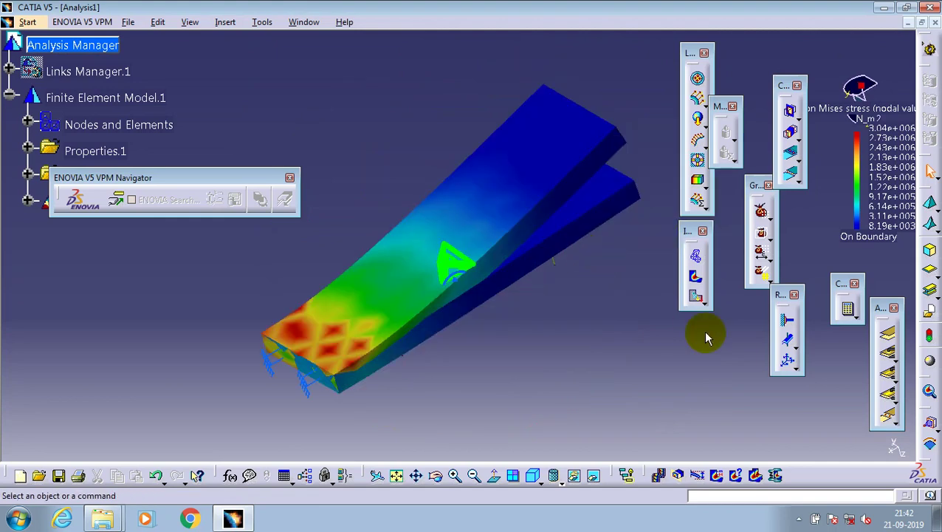